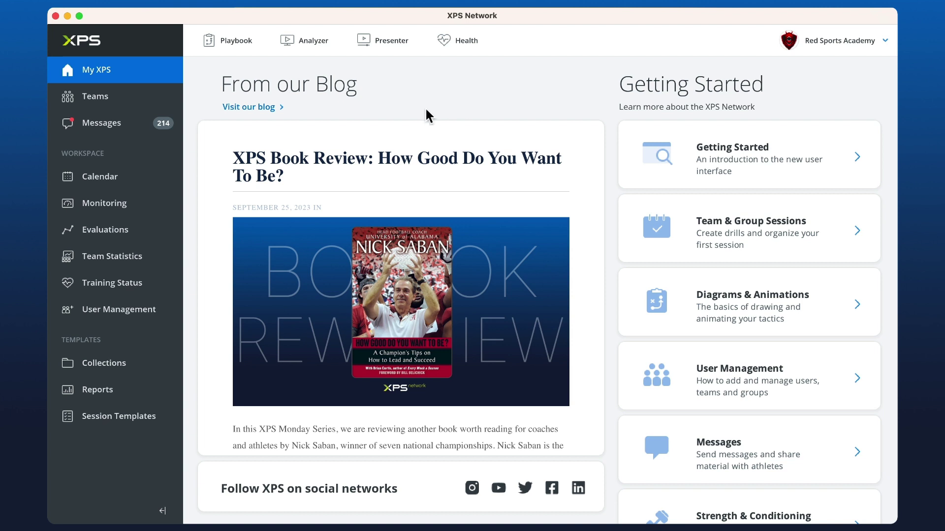
# - Show the Collections Information tab listing Place of Birth and Goals for 2023
pyautogui.click(104, 362)
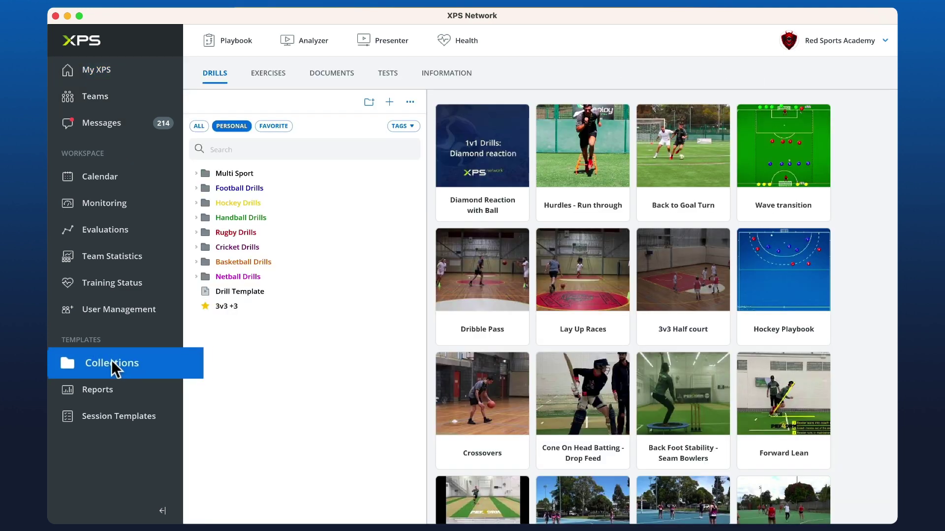
pyautogui.click(448, 77)
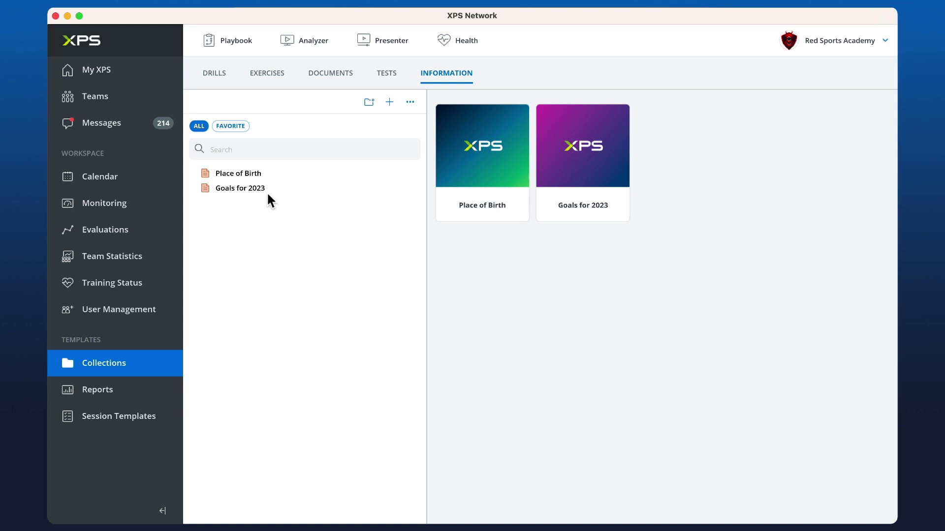
# - Start a new body chart named 'Body Chart' and add severity 1.0 Sore in yellow
pyautogui.rightClick(230, 261)
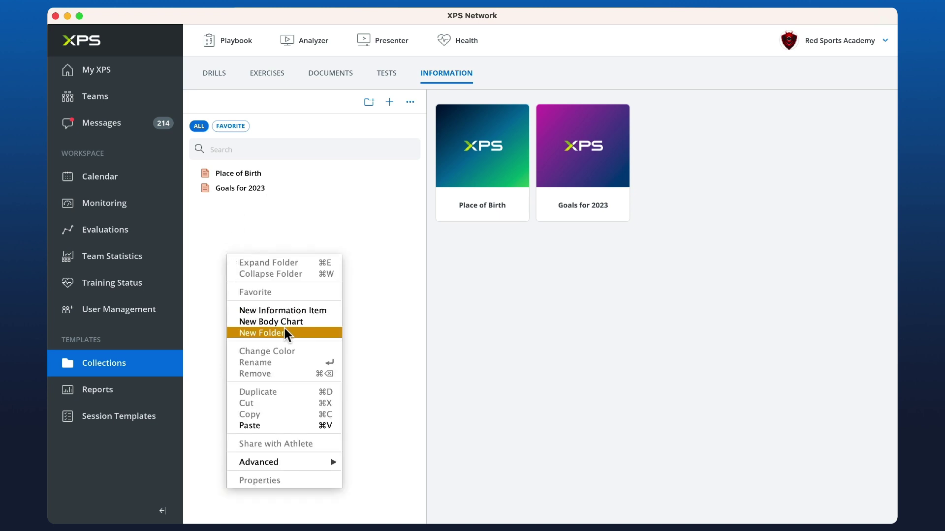
pyautogui.click(267, 321)
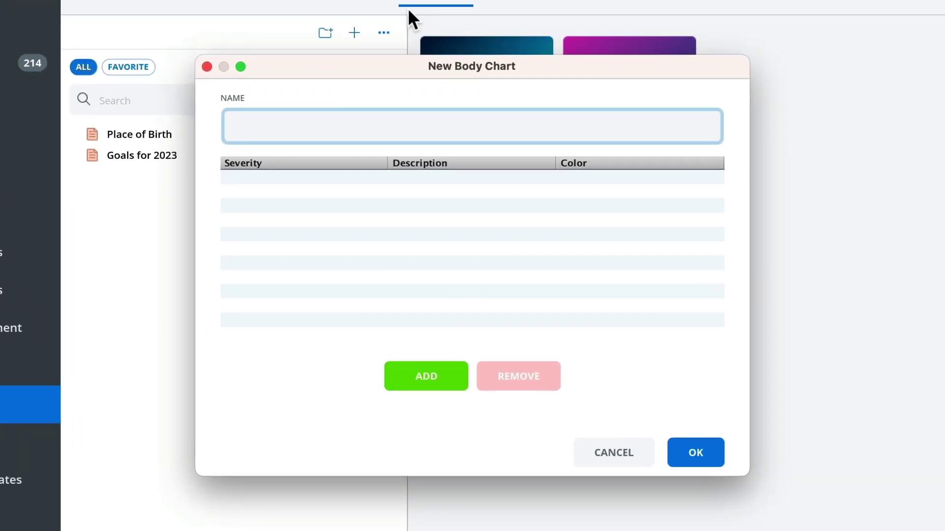
pyautogui.write('Body Chart')
pyautogui.click(443, 385)
pyautogui.click(593, 390)
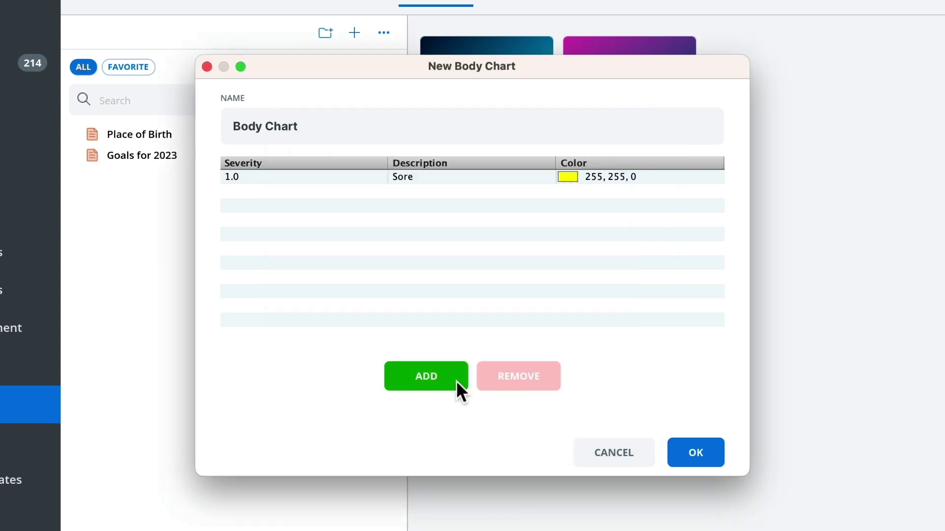
# - Add severity category 2.0 Painful in orange
pyautogui.click(457, 382)
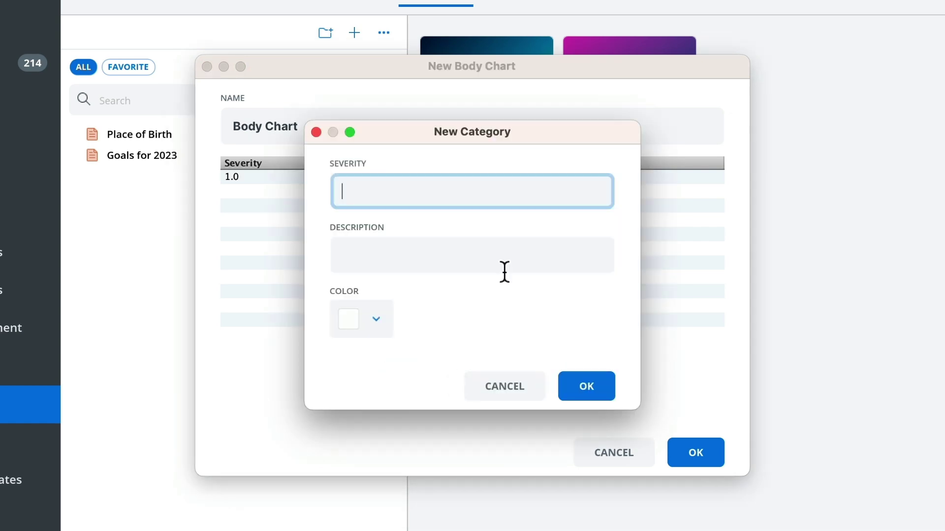
pyautogui.write('2')
pyautogui.click(449, 255)
pyautogui.write('P')
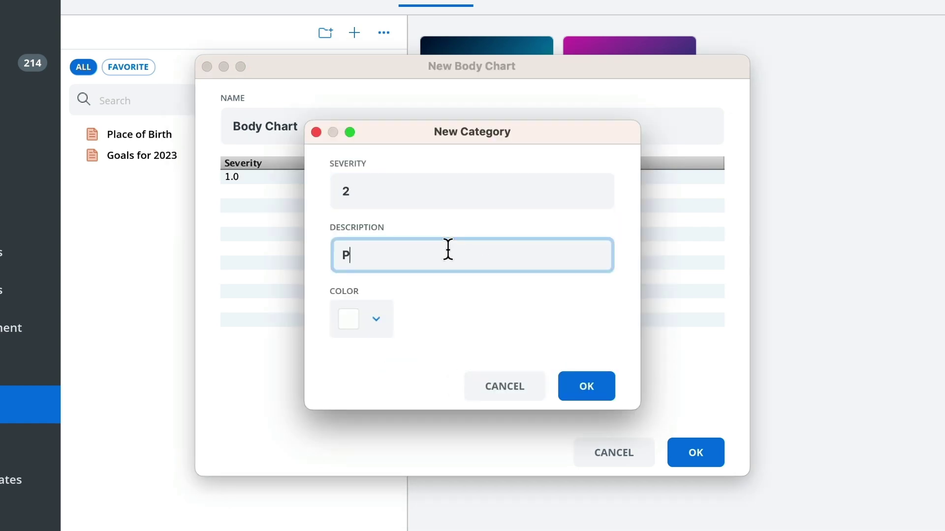
pyautogui.write('ainful')
pyautogui.click(376, 319)
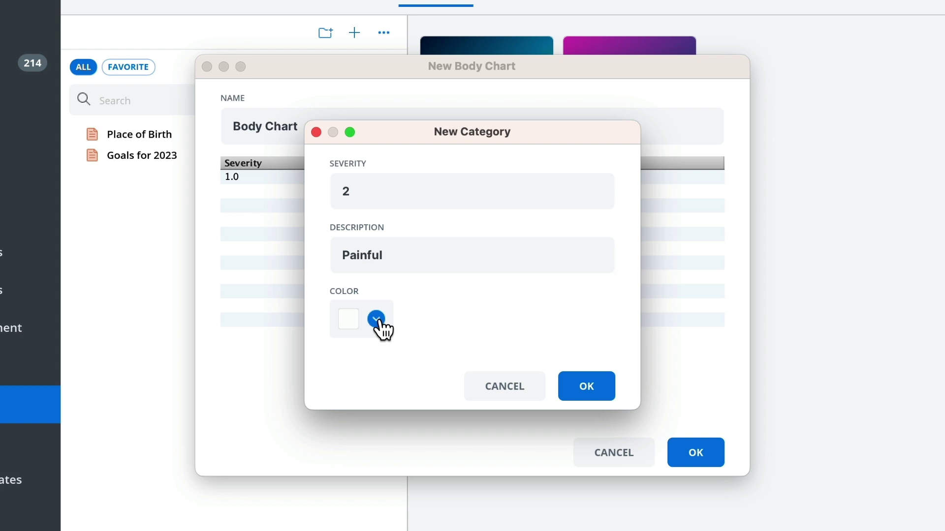
pyautogui.click(379, 403)
pyautogui.click(586, 386)
# - Add severity category 3.0 Very Painful in red
pyautogui.click(436, 375)
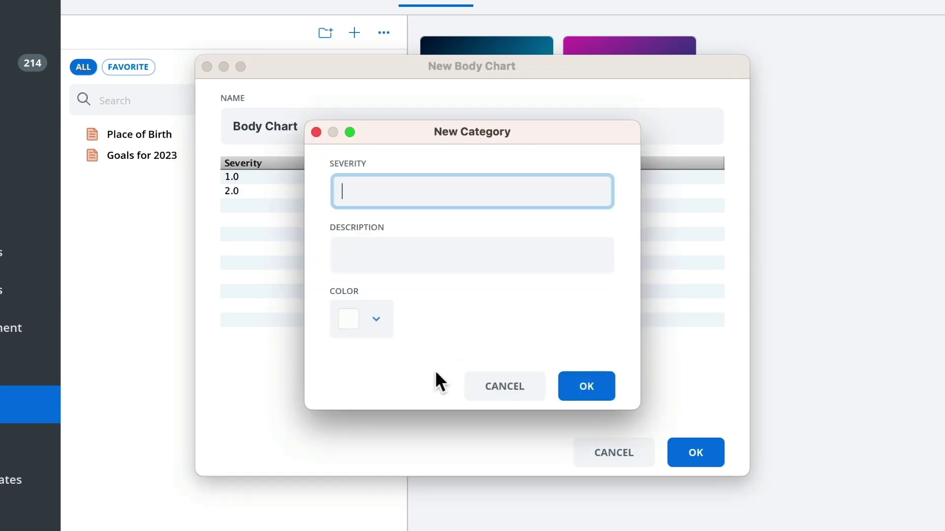
pyautogui.write('3')
pyautogui.press('Tab')
pyautogui.write('Ve')
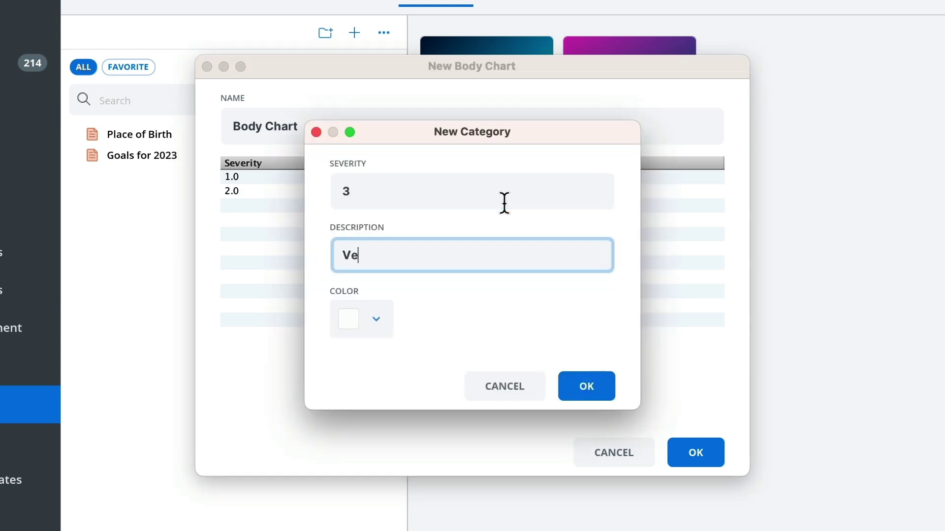
pyautogui.write('ry Painful')
pyautogui.click(376, 320)
pyautogui.click(352, 399)
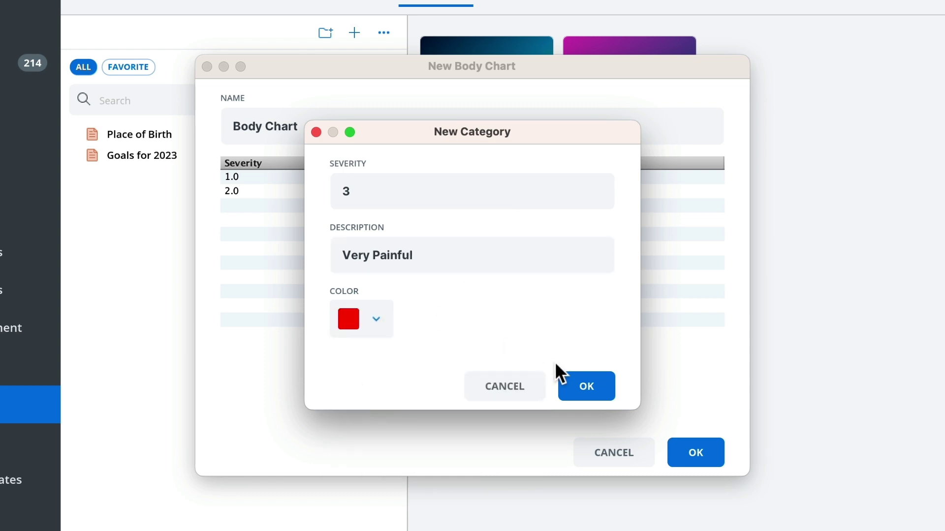
pyautogui.click(571, 386)
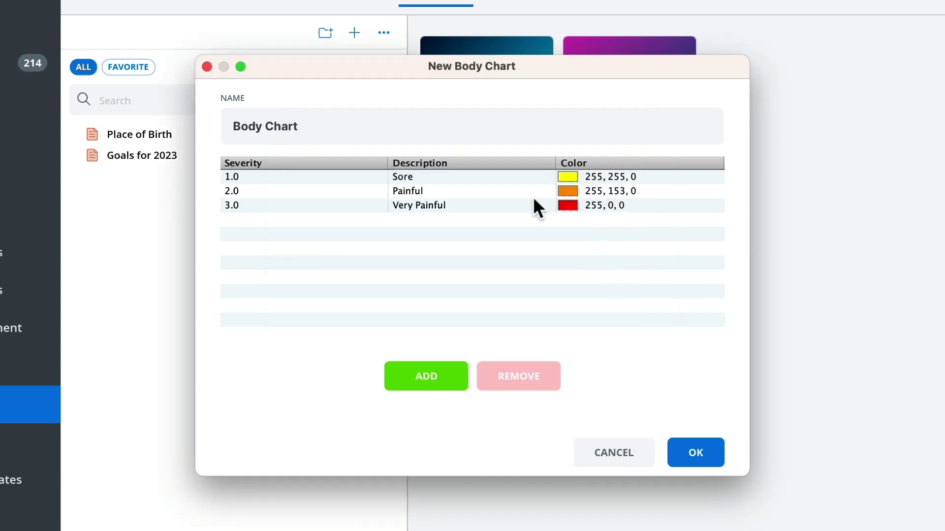
# - Recheck the Very Painful category, then save the Body Chart and show all information cards
pyautogui.doubleClick(595, 211)
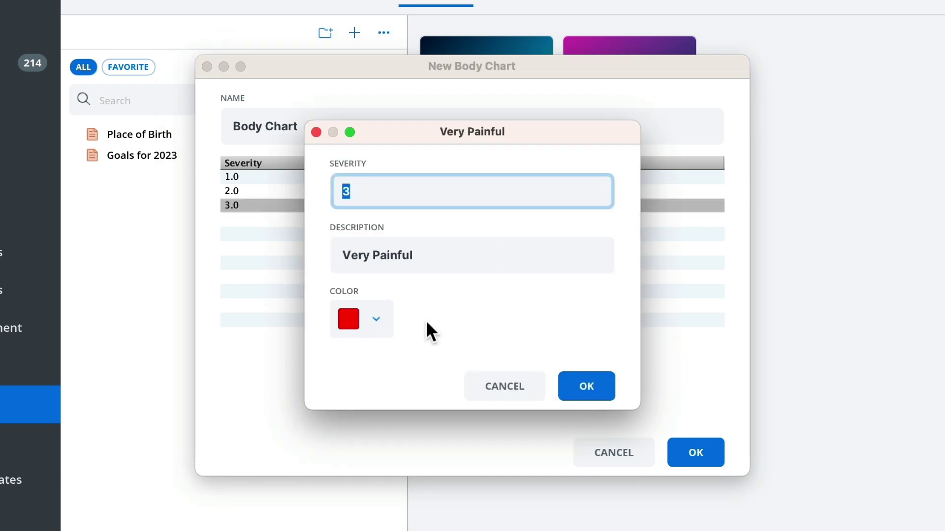
pyautogui.click(507, 387)
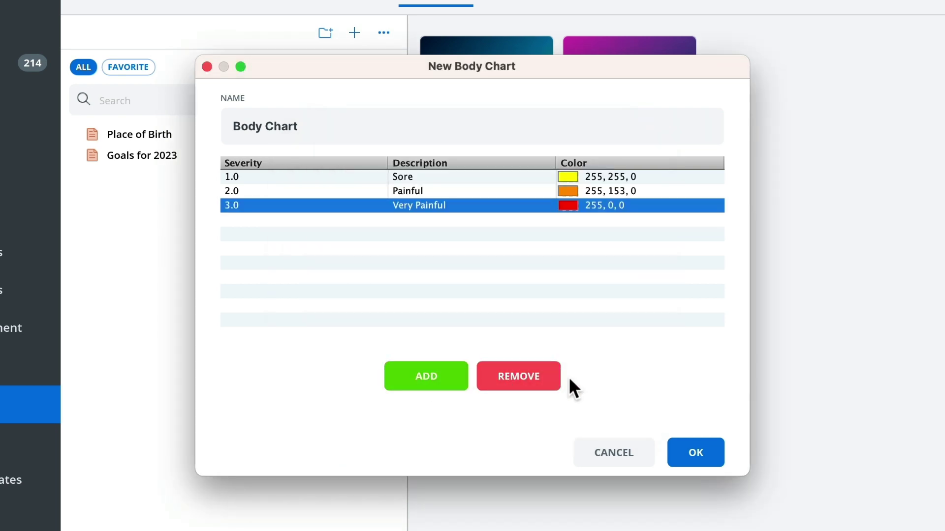
pyautogui.click(684, 453)
pyautogui.click(270, 249)
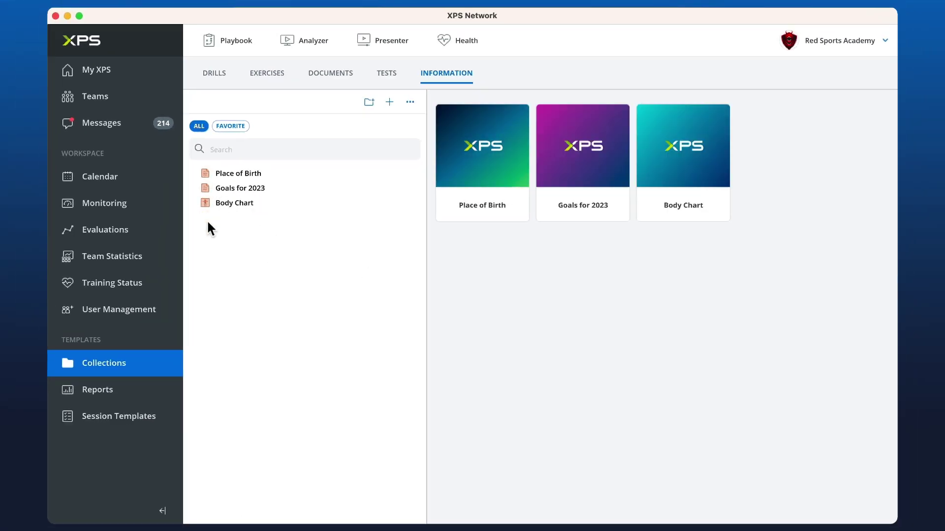
# - Preview the Goals for 2023 and Body Chart items, then return to all information cards
pyautogui.click(205, 188)
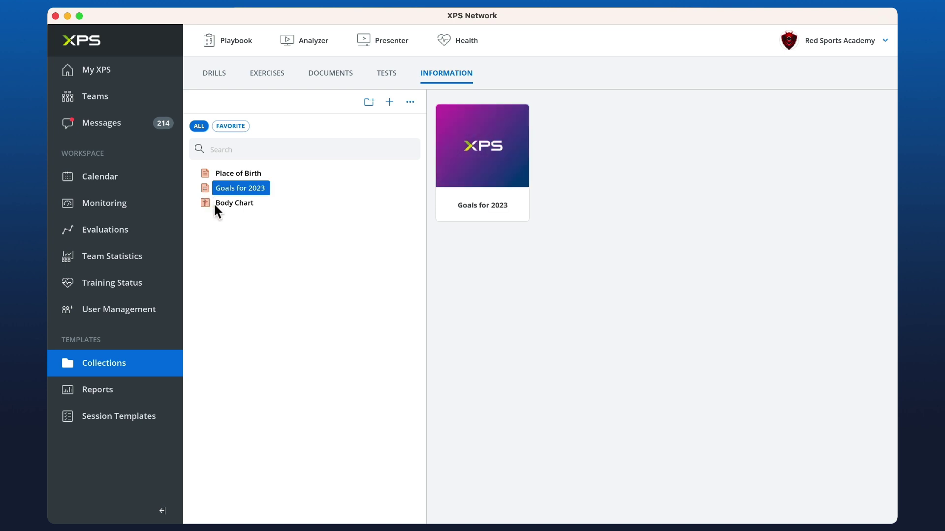
pyautogui.click(214, 202)
pyautogui.click(218, 224)
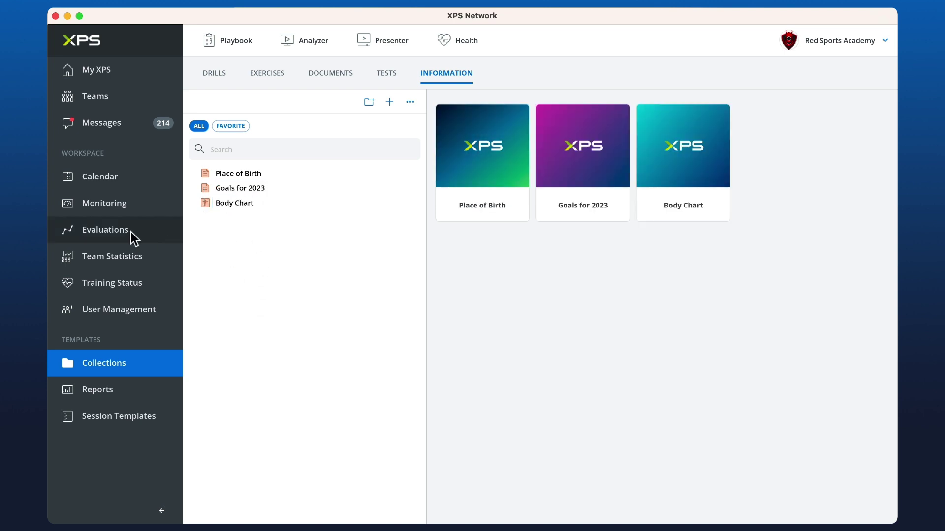
# - Create an evaluation form named 'Injury Form' in the Evaluations Forms list
pyautogui.click(112, 232)
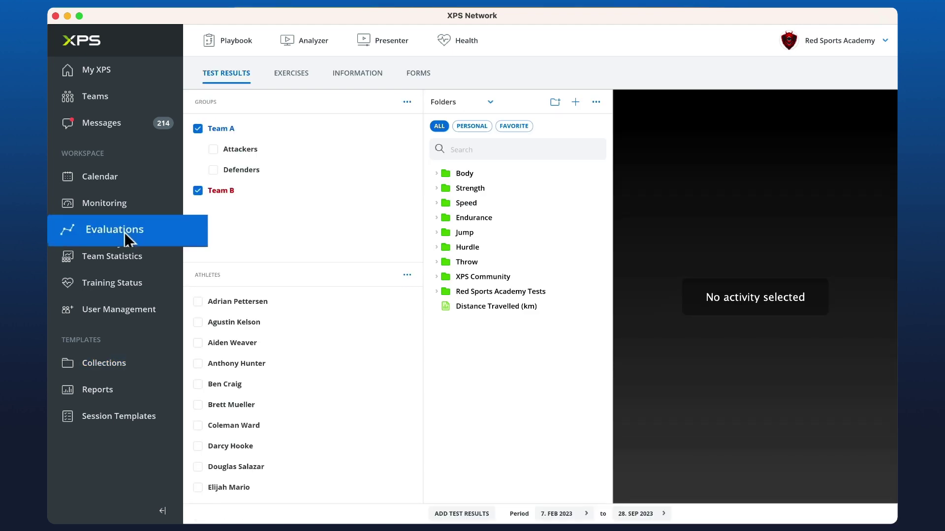
pyautogui.click(420, 78)
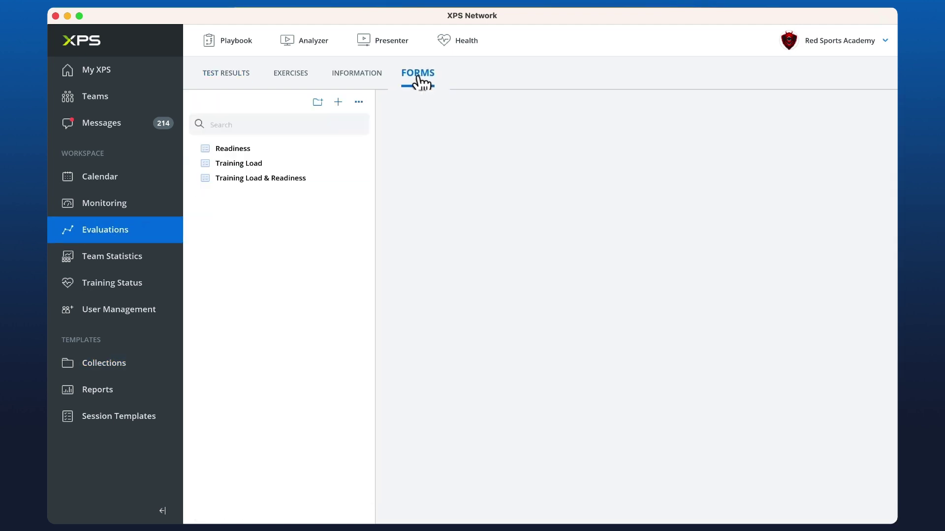
pyautogui.click(337, 102)
pyautogui.write('Injur')
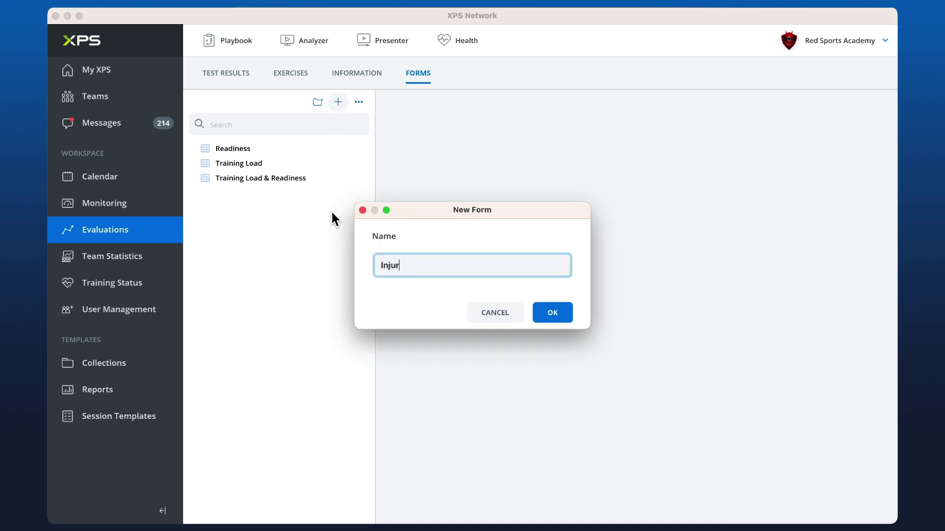
pyautogui.write('y Form')
pyautogui.press('Return')
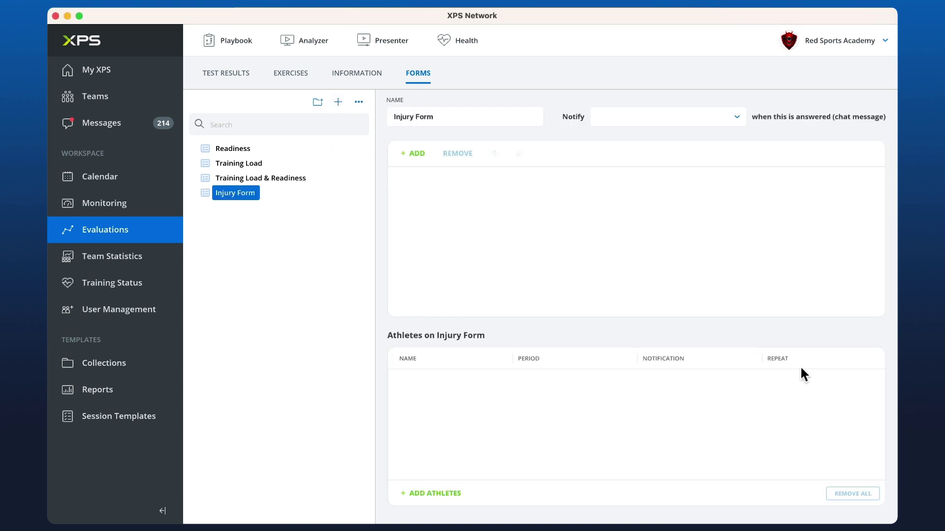
# - Add information to the Injury Form, with Body Chart ticked in the Select dialog
pyautogui.click(409, 154)
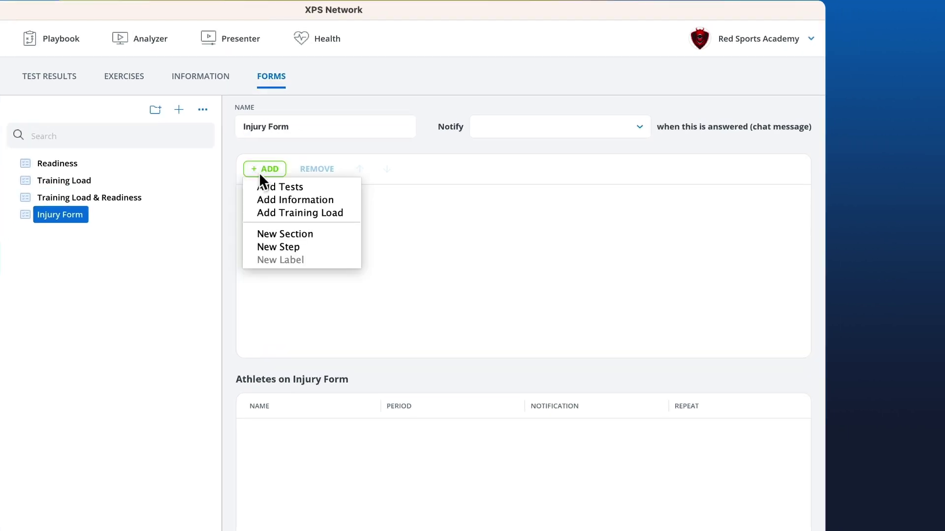
pyautogui.click(267, 201)
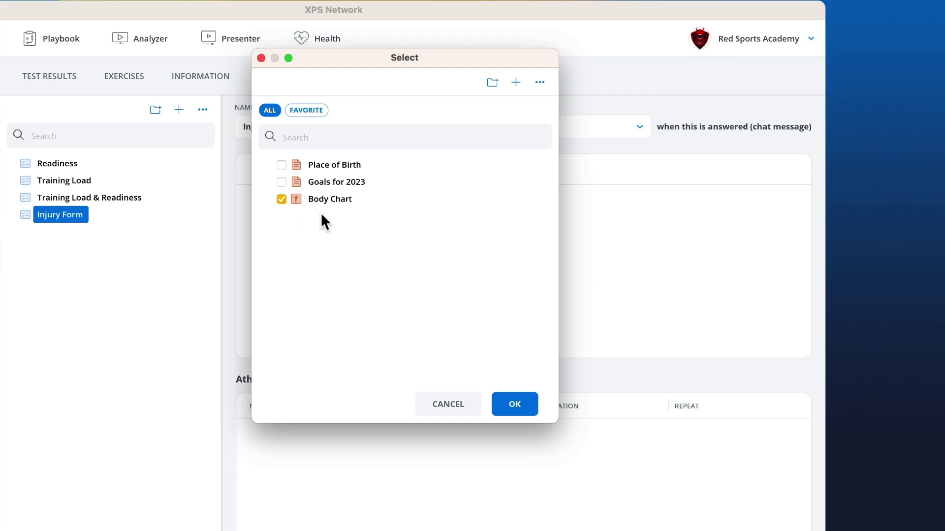
# - Create the information item 'Describe your injury' and add it to the Injury Form
pyautogui.rightClick(336, 230)
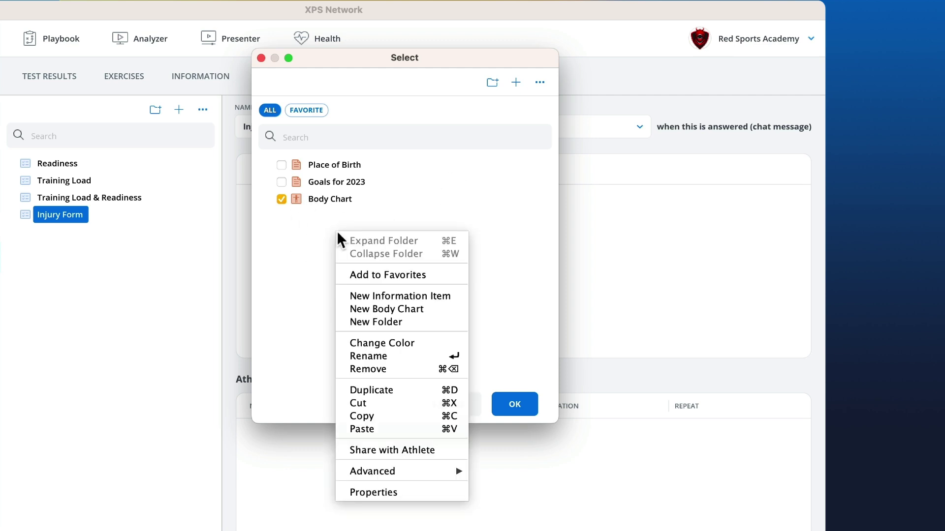
pyautogui.click(354, 295)
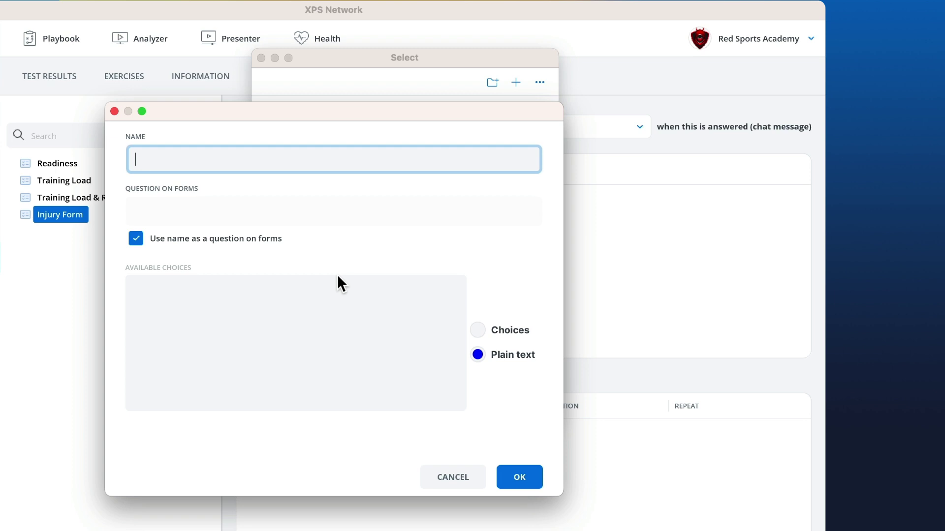
pyautogui.write('Describe ')
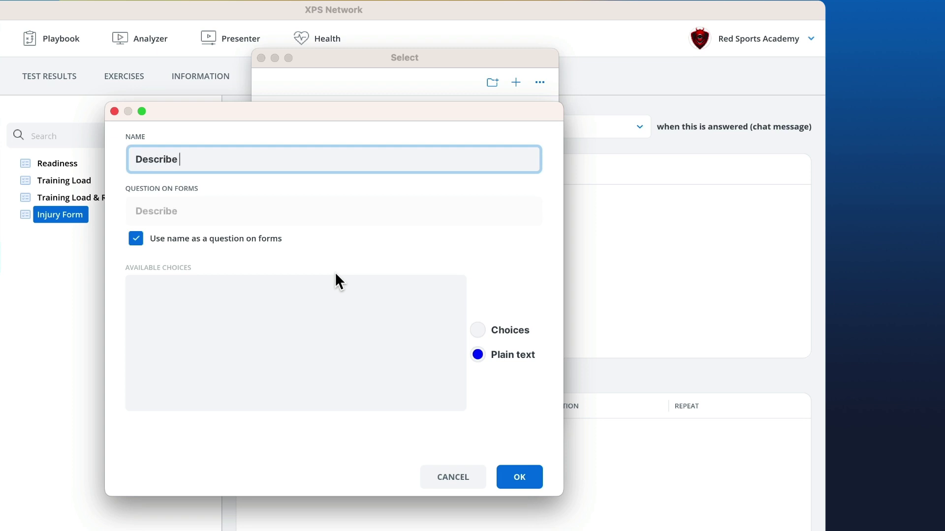
pyautogui.write('your injury')
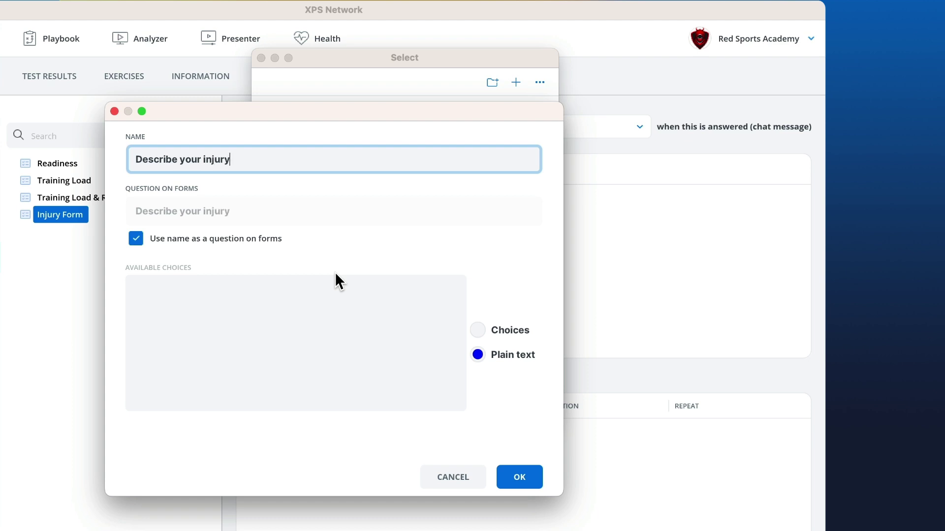
pyautogui.click(519, 475)
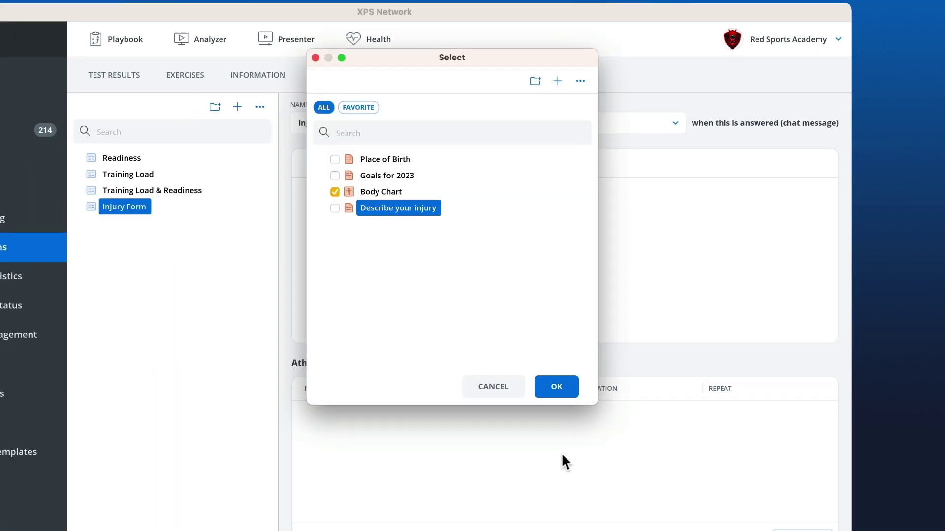
pyautogui.doubleClick(408, 243)
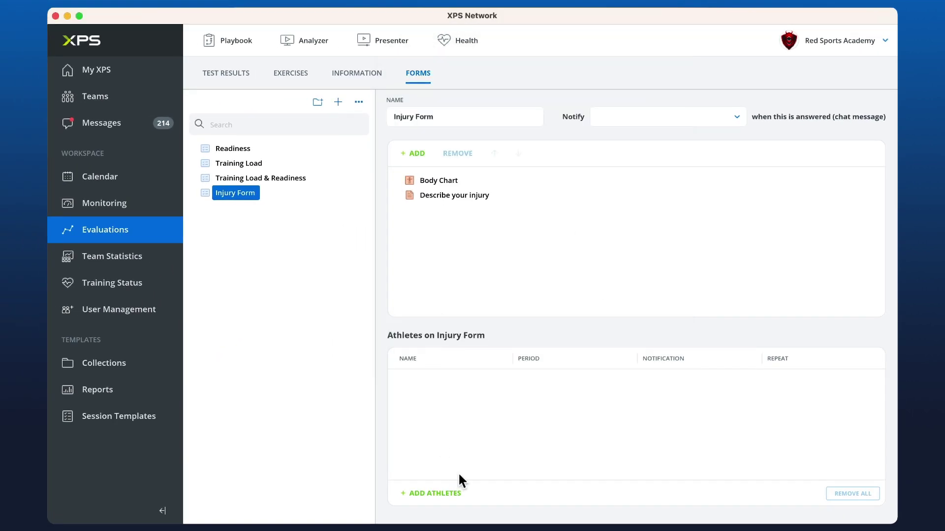
# - Assign the Injury Form to the athlete once, starting 28/09/2023
pyautogui.click(416, 494)
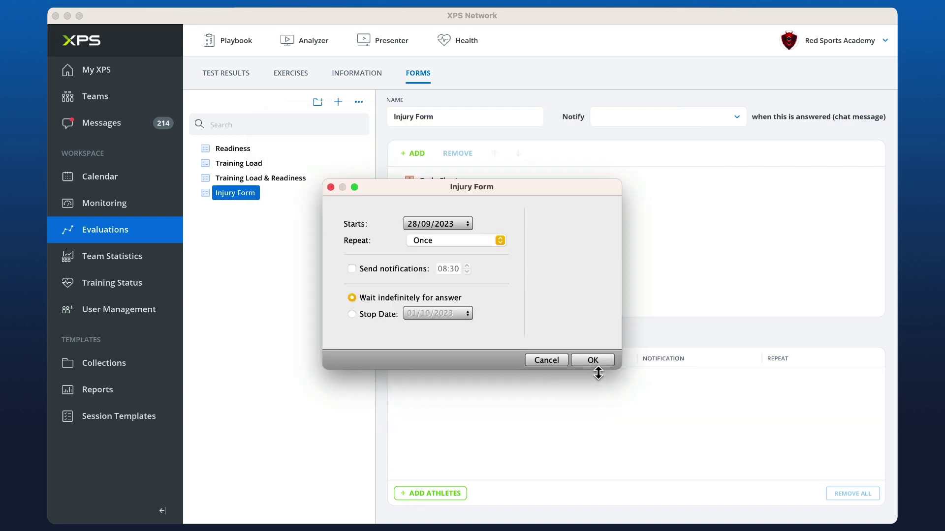
pyautogui.click(596, 360)
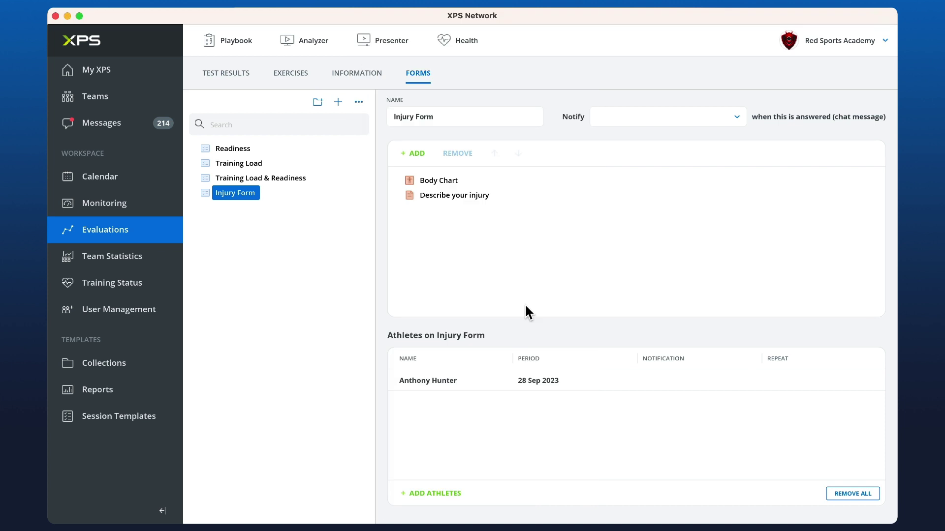
# - Set Body Chart to notify chosen coaches when answered, removing one recipient
pyautogui.click(732, 120)
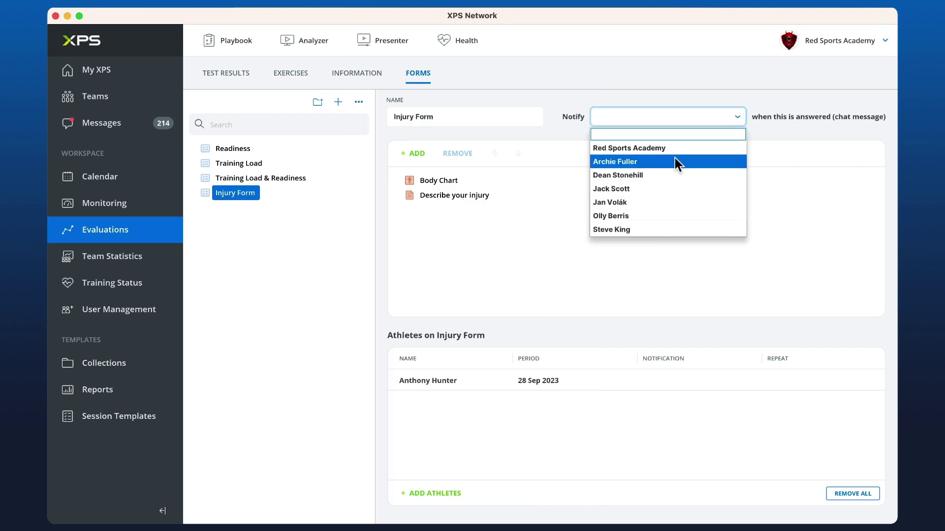
pyautogui.click(548, 221)
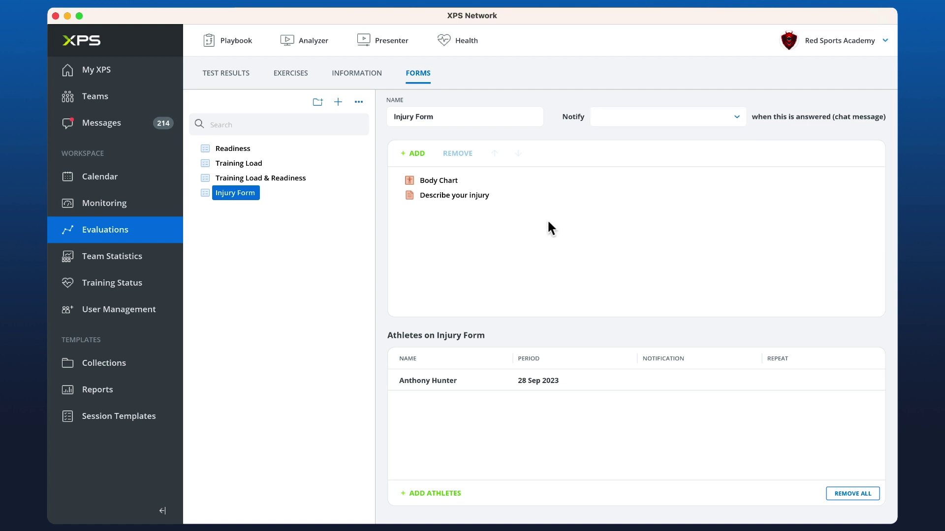
pyautogui.rightClick(435, 182)
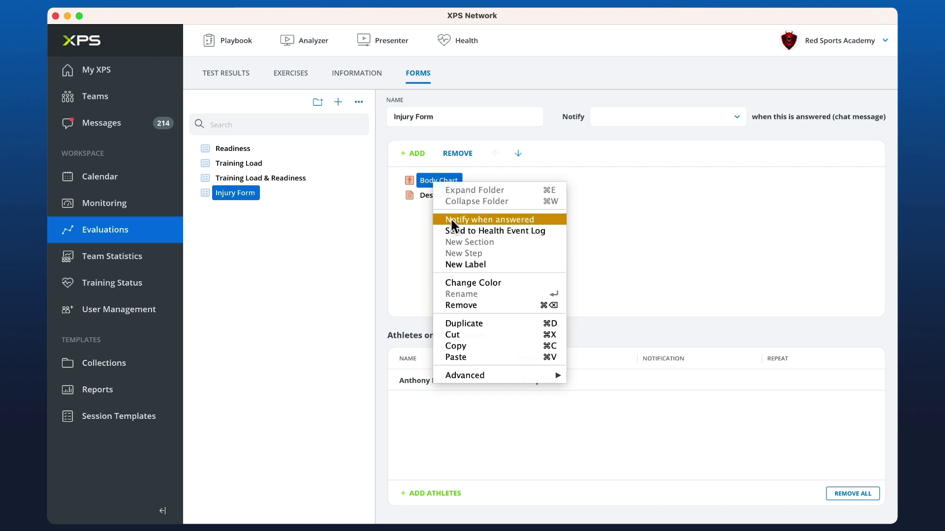
pyautogui.click(500, 220)
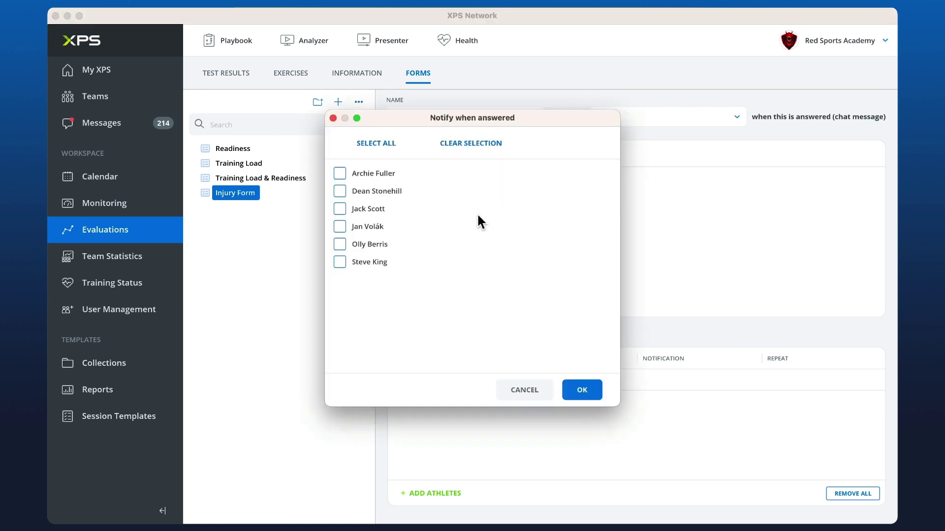
pyautogui.click(340, 227)
pyautogui.click(574, 392)
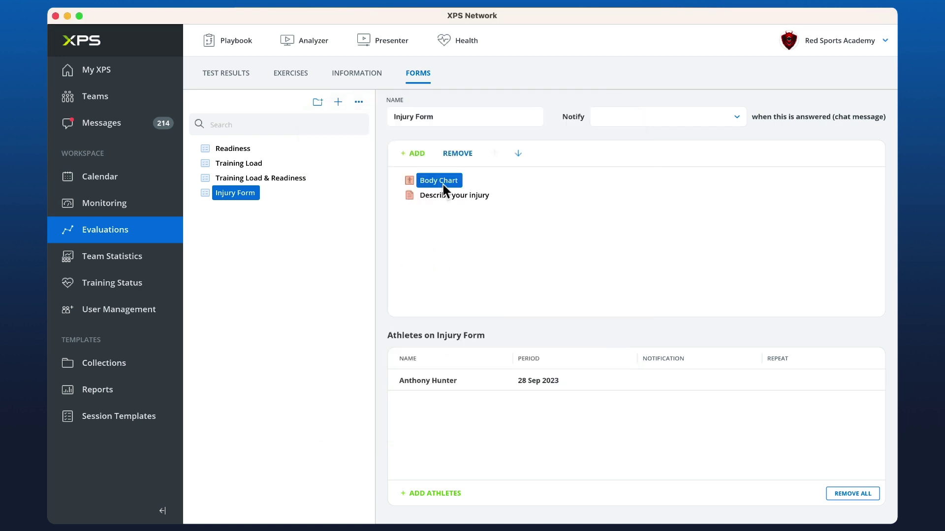
# - Recheck Body Chart's two notification recipients without making further changes
pyautogui.rightClick(442, 183)
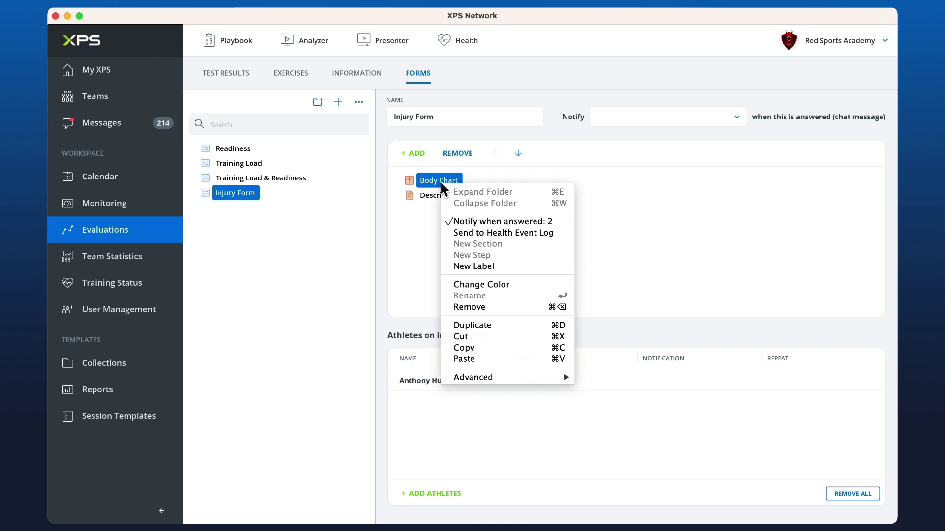
pyautogui.click(555, 224)
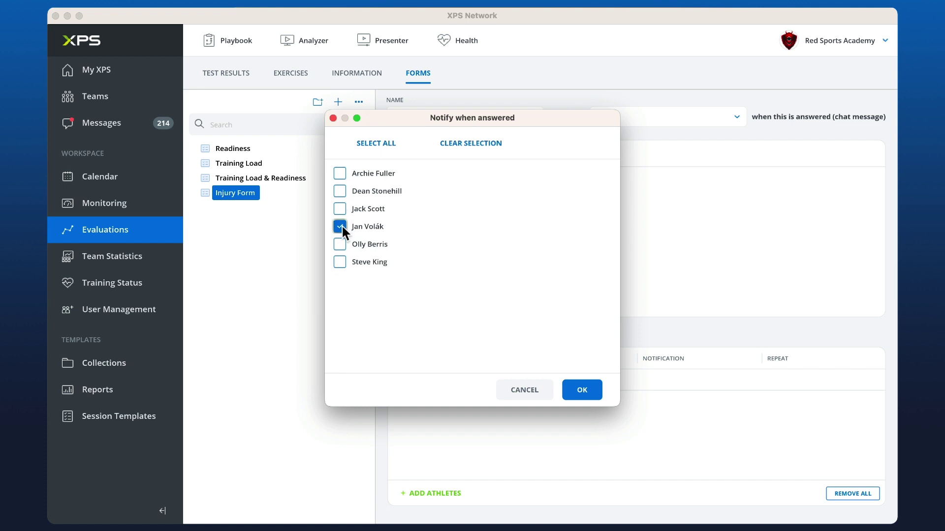
pyautogui.click(594, 390)
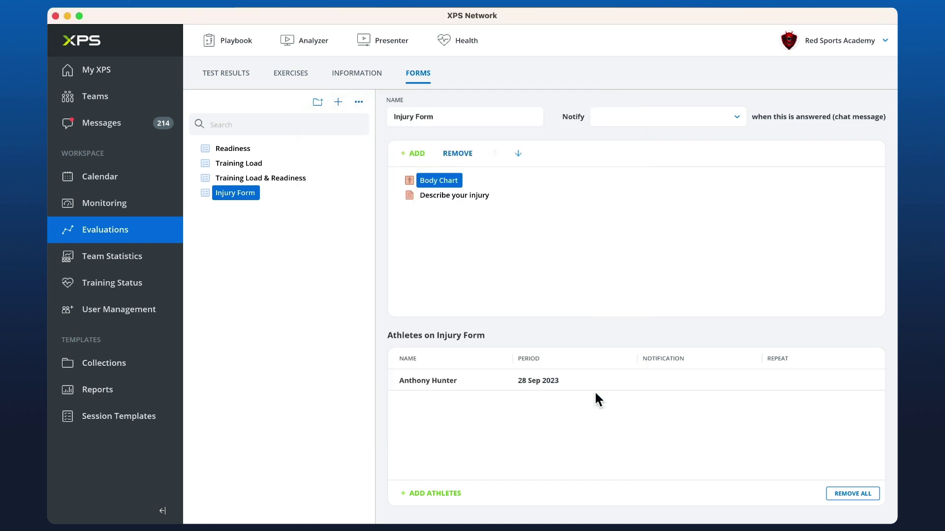
pyautogui.rightClick(430, 179)
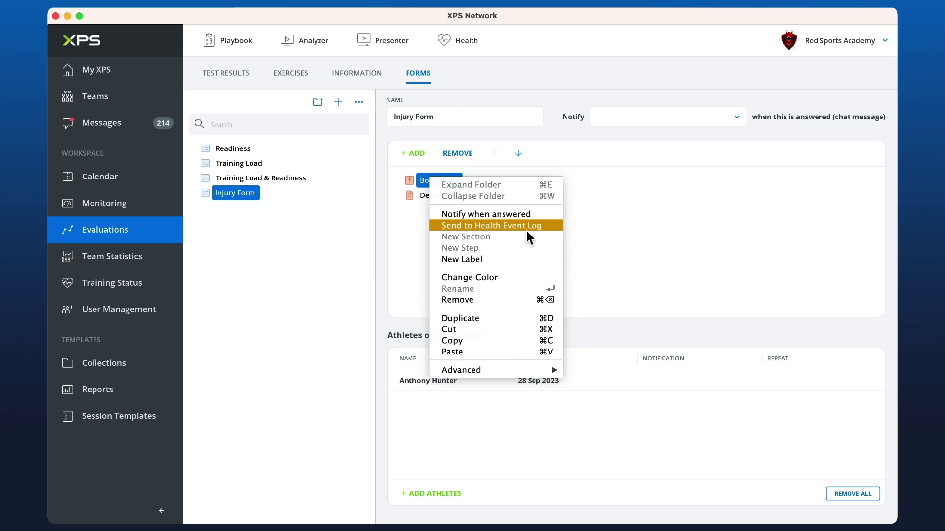
pyautogui.click(407, 232)
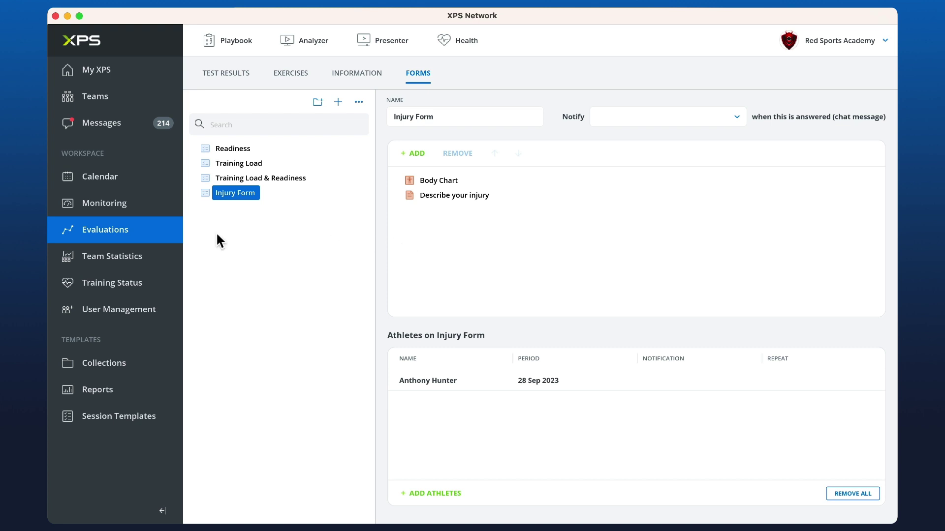
# - Edit the athlete's Monitoring Injury Report tab and add a widget in the first grid cell
pyautogui.click(107, 209)
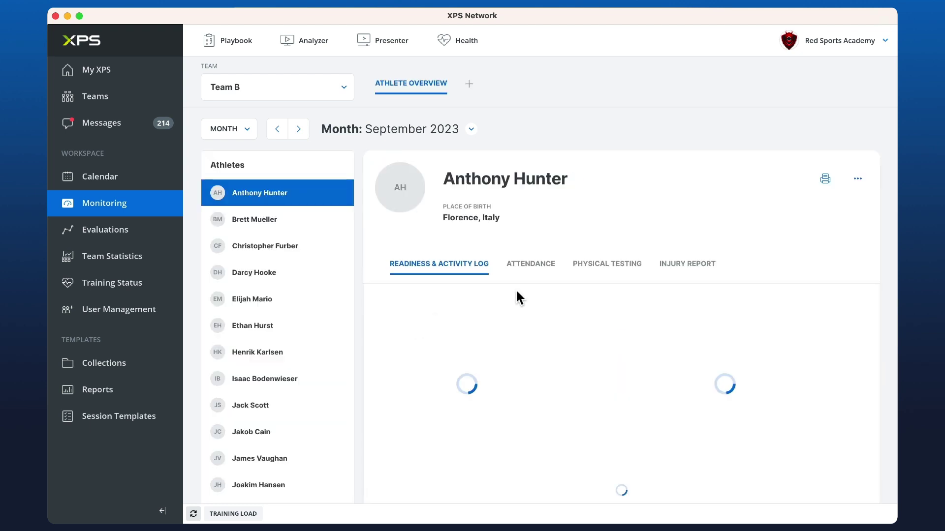
pyautogui.click(690, 269)
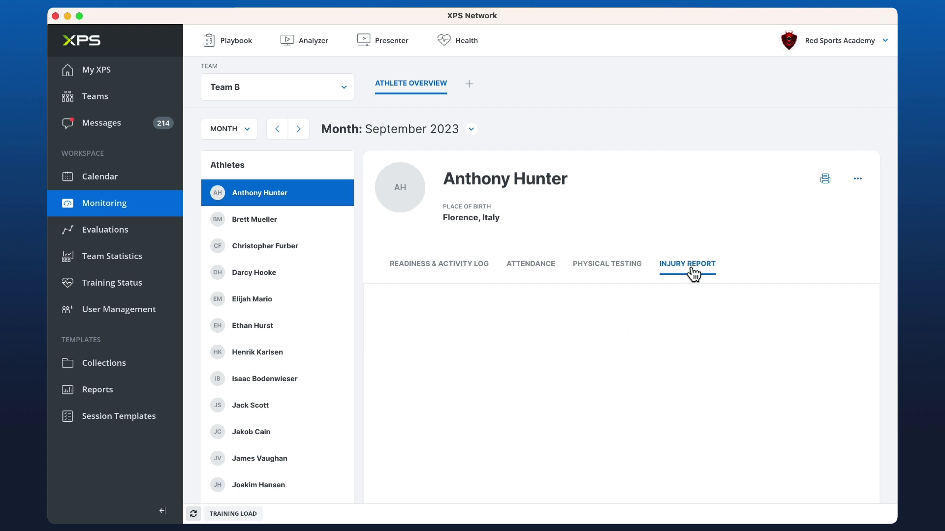
pyautogui.click(858, 180)
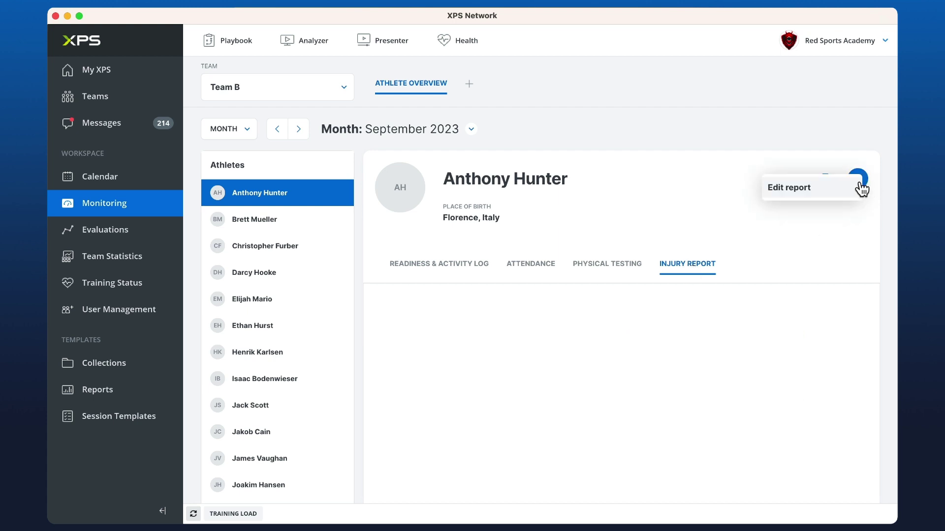
pyautogui.click(788, 187)
pyautogui.scroll(-2, 600, 223)
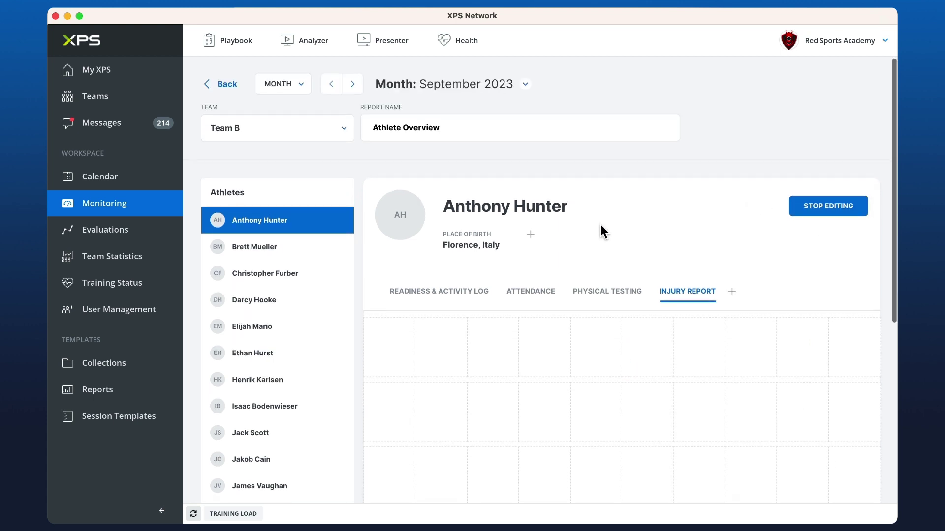
pyautogui.click(403, 303)
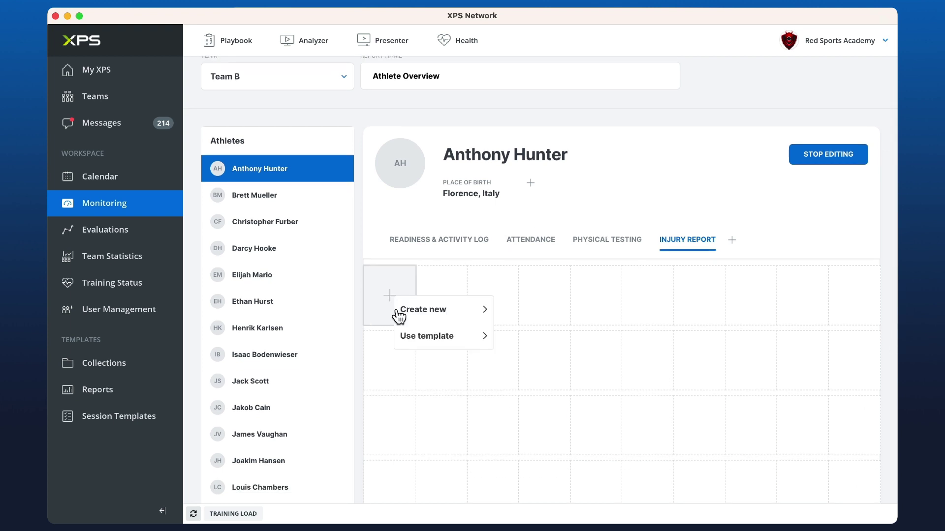
pyautogui.moveTo(416, 311)
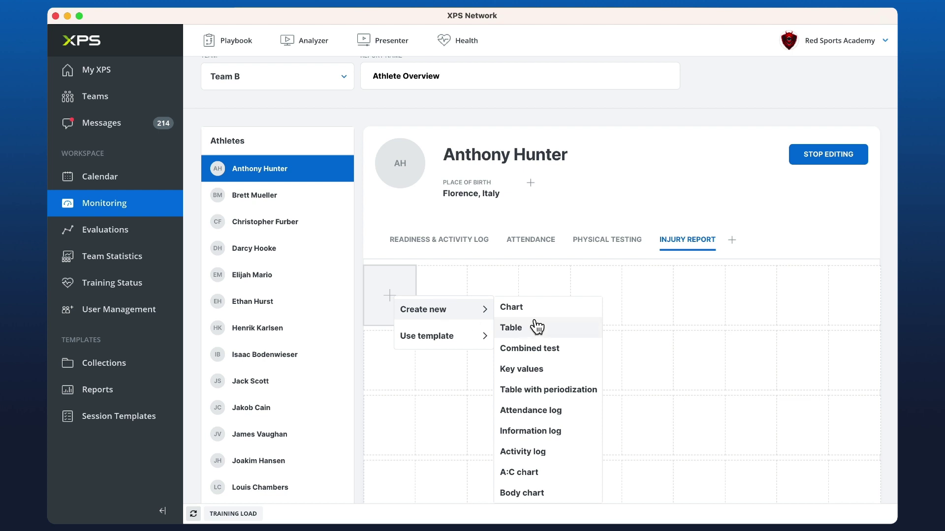
# - Create a body chart widget showing Body Chart plus an information row for Describe your injury
pyautogui.click(520, 494)
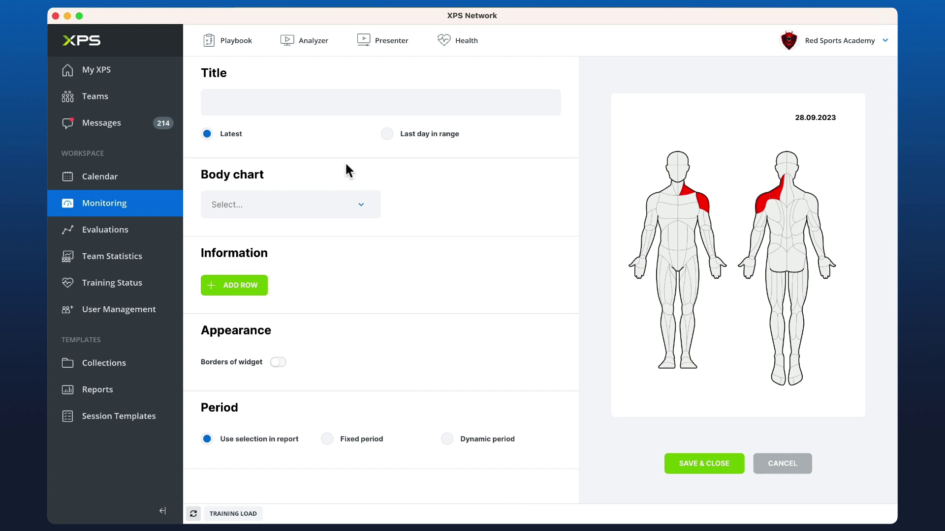
pyautogui.click(368, 210)
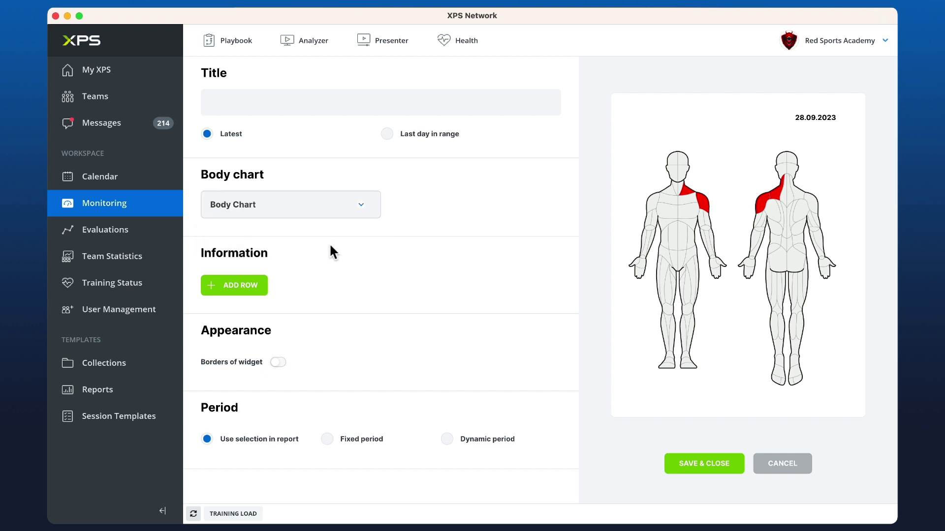
pyautogui.click(217, 291)
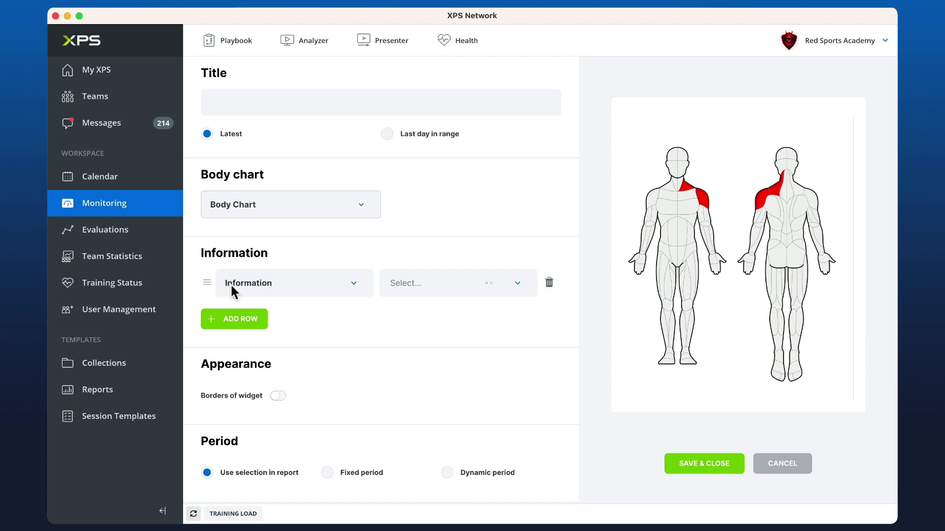
pyautogui.click(438, 280)
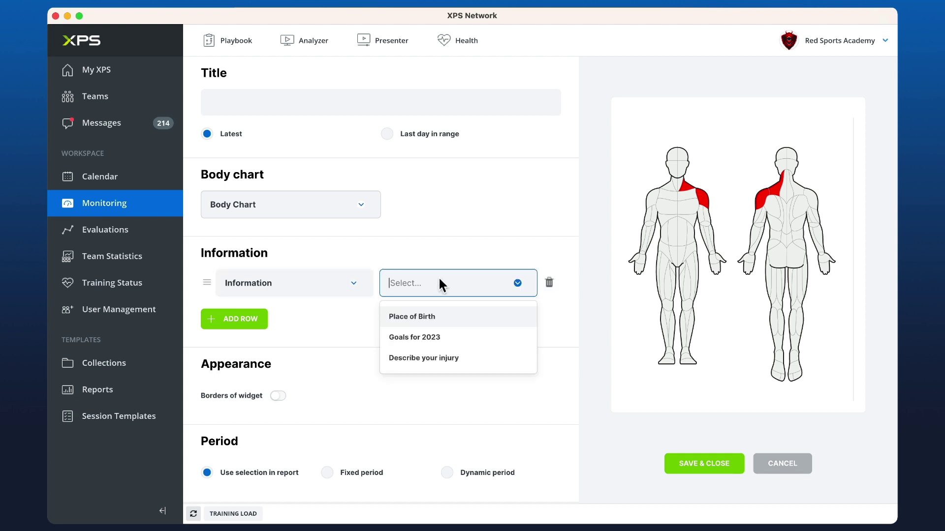
pyautogui.click(421, 358)
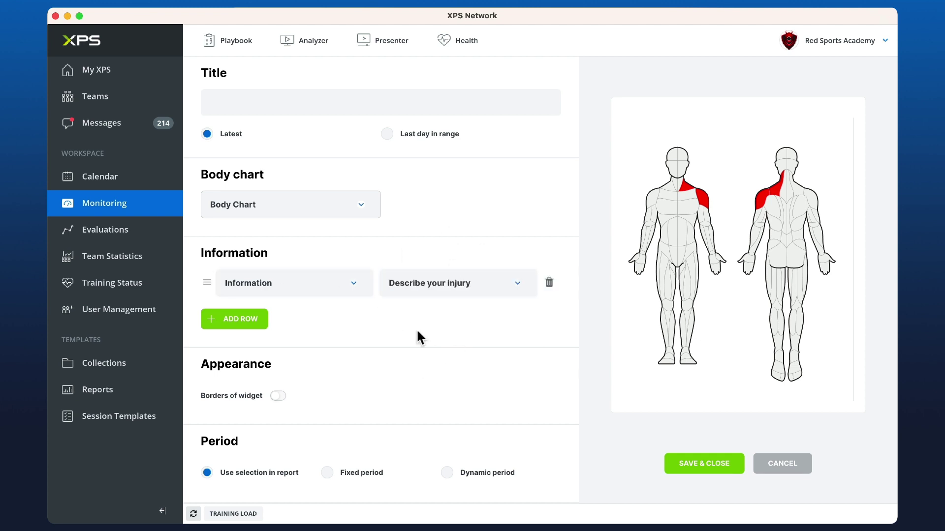
# - Save the body chart widget and widen it so the 28.09.2023 injury note shows beside it
pyautogui.click(704, 463)
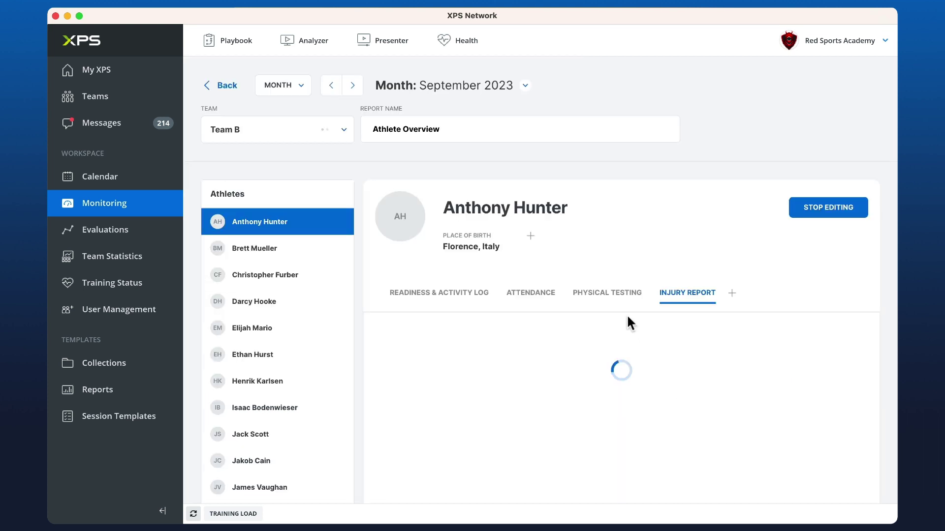
pyautogui.scroll(-5, 669, 256)
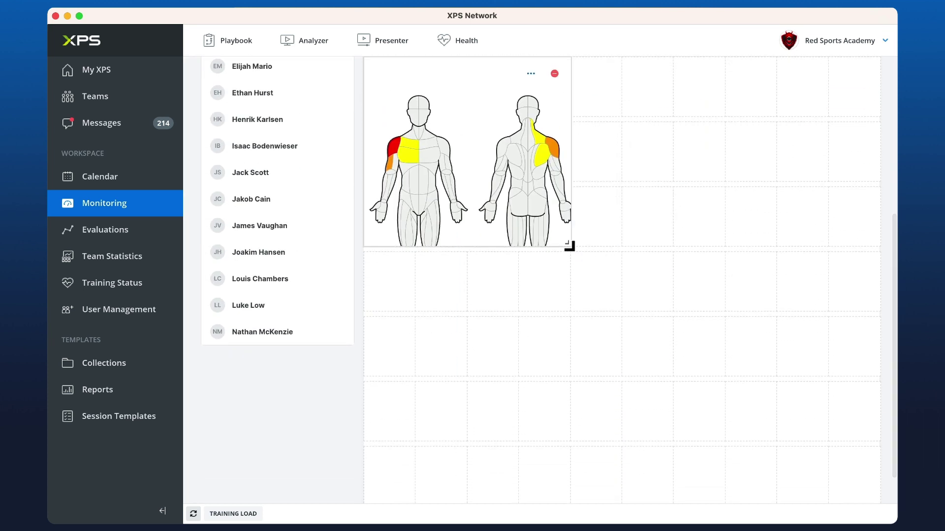
pyautogui.moveTo(566, 245); pyautogui.dragTo(869, 312)
# - Stop editing the Injury Report tab, keeping the new body chart widget in place
pyautogui.scroll(1, 788, 329)
pyautogui.scroll(3, 689, 296)
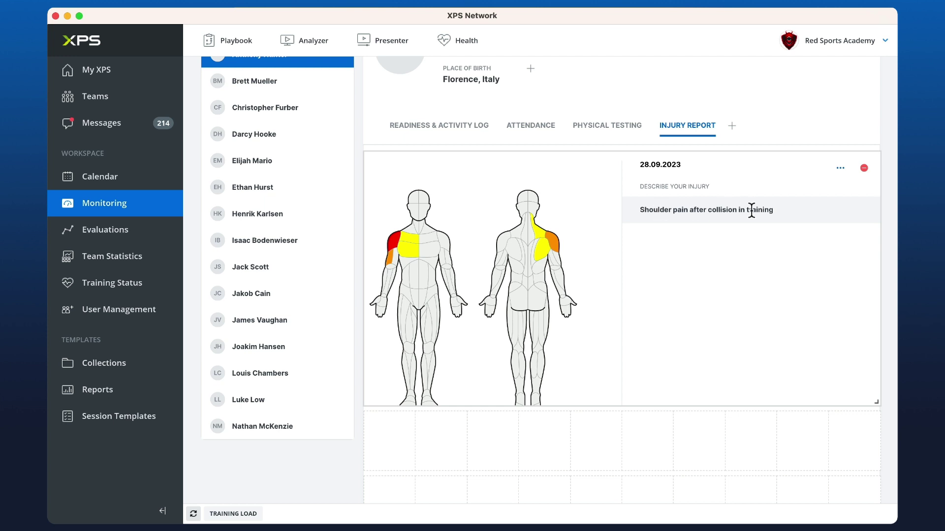
pyautogui.scroll(3, 737, 331)
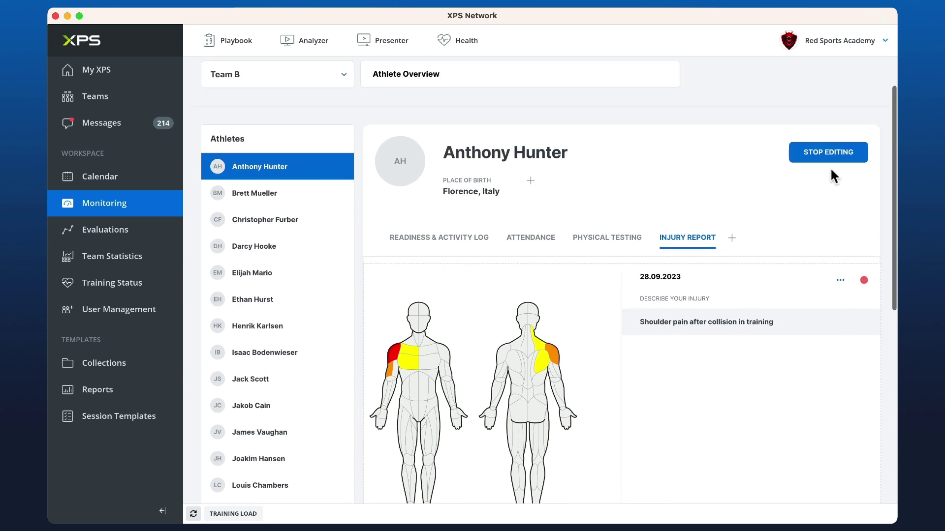
pyautogui.click(830, 151)
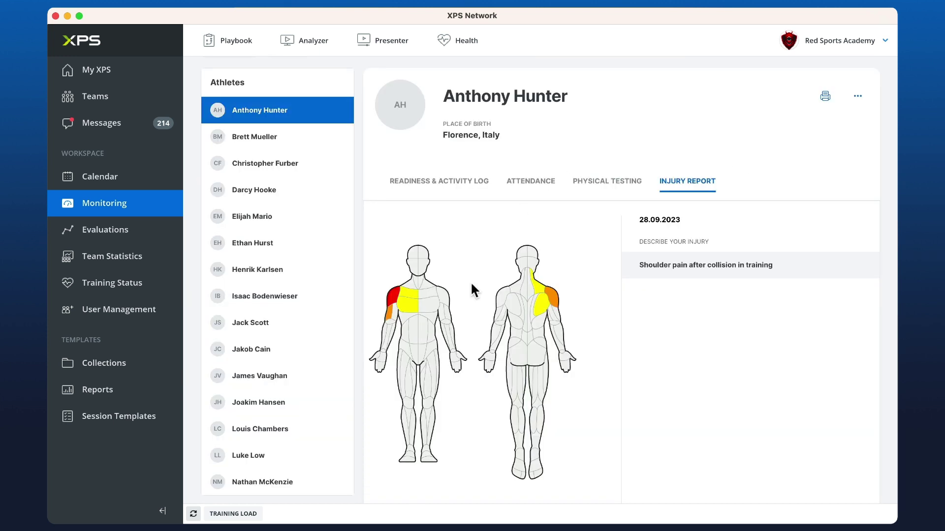